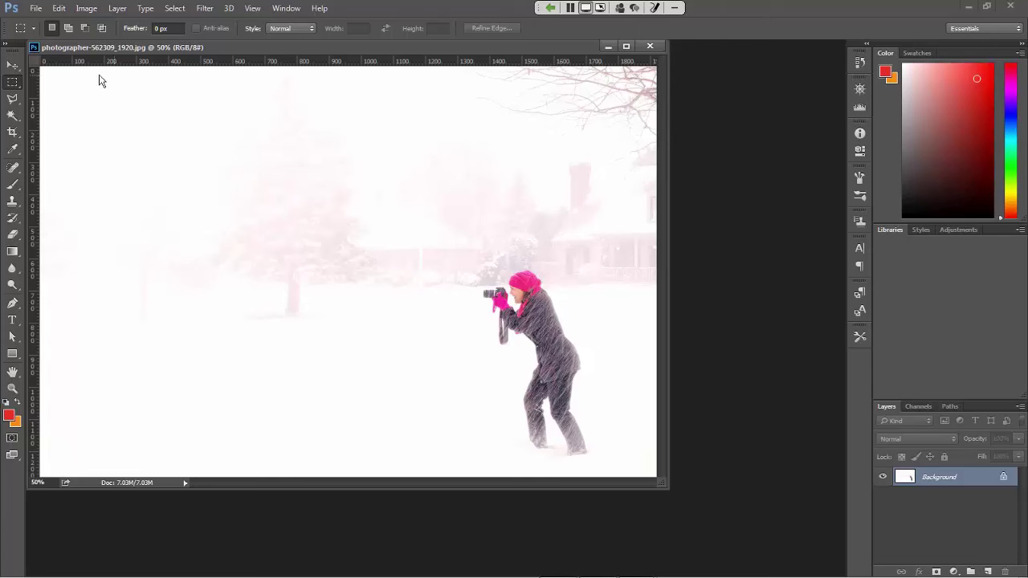
Step: Open Image > Adjustments > Brightness/Contrast for the snowy photo
left_click(82, 13)
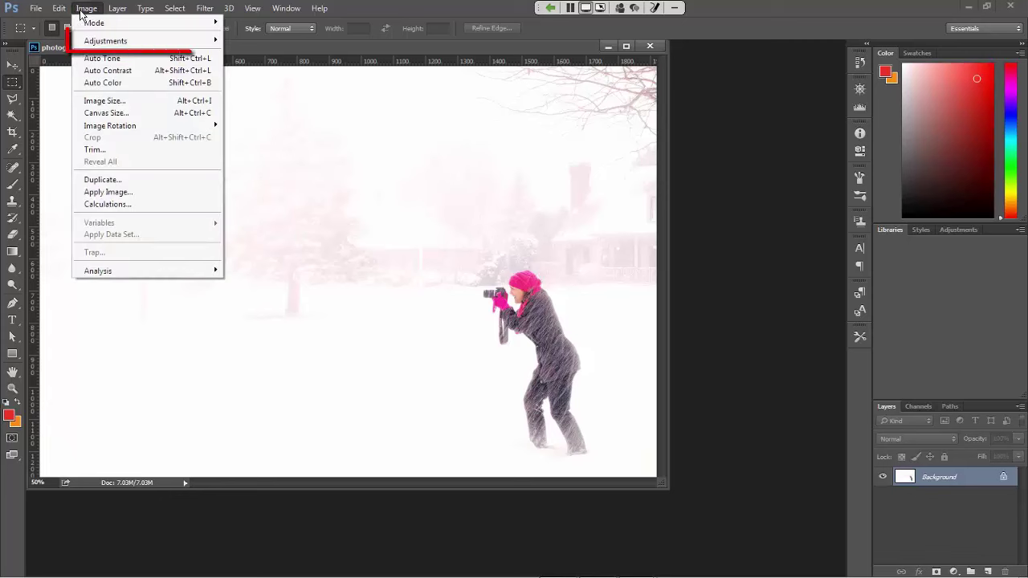
mouse_move(80, 31)
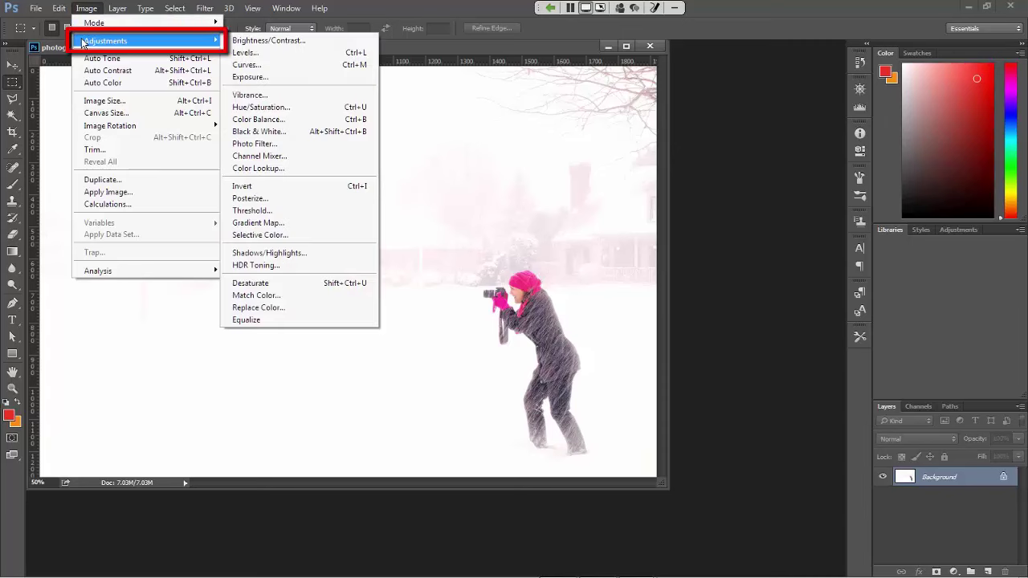
left_click(321, 42)
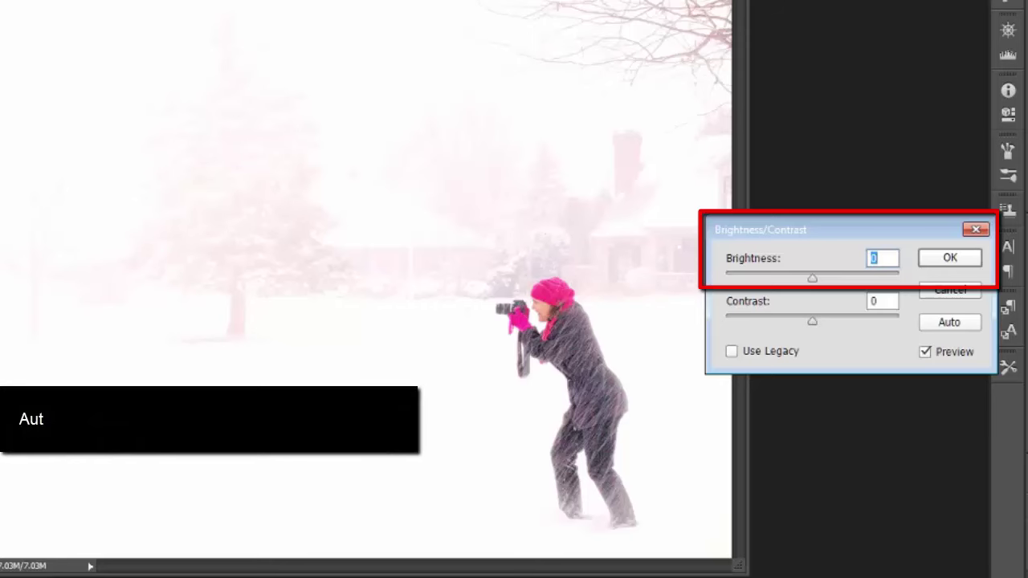
Step: Preview the snowy photo at Brightness -25, -50, then -100
type("-25")
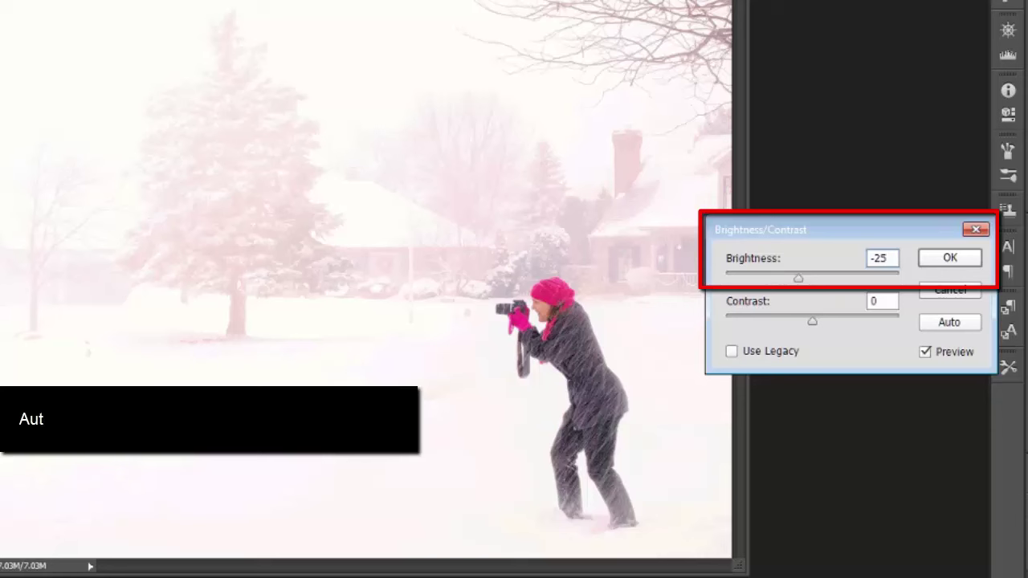
key("shift+Left")
key("shift+Left")
type("50")
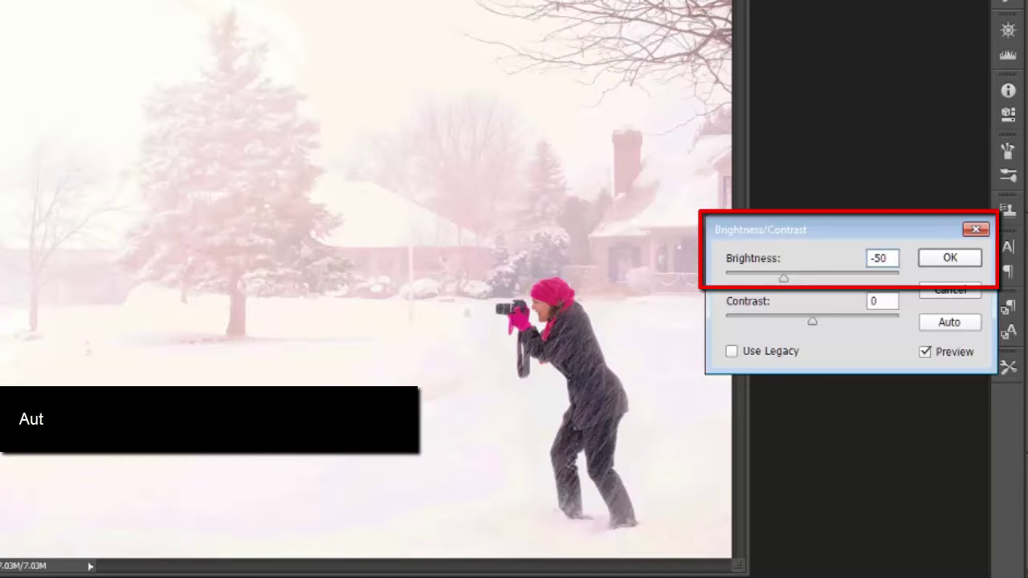
key("BackSpace")
key("BackSpace")
type("1")
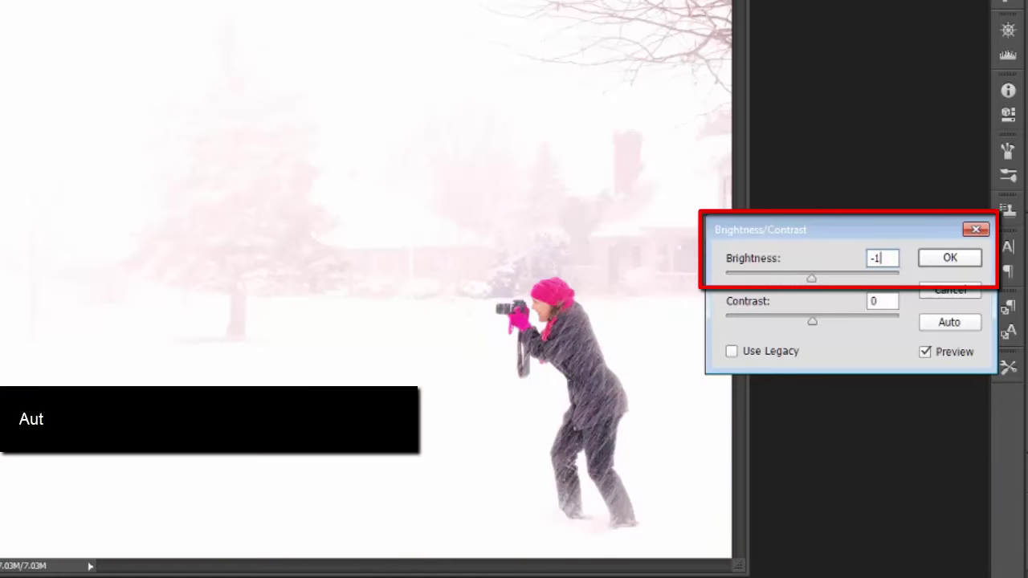
type("00")
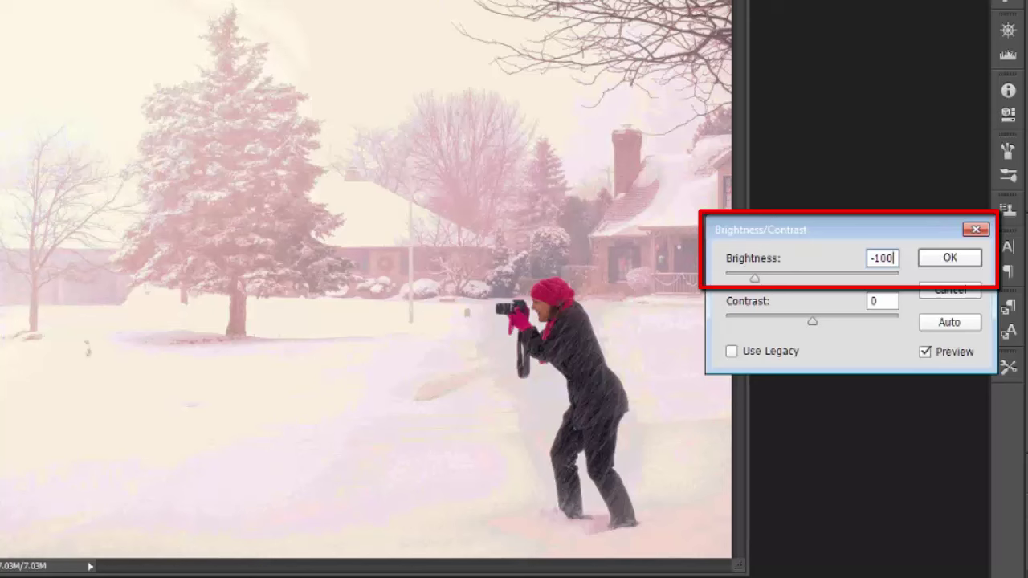
Step: Reset Brightness to 0, then preview it at 50 and 100
key("shift+Left")
key("shift+Home")
type("0")
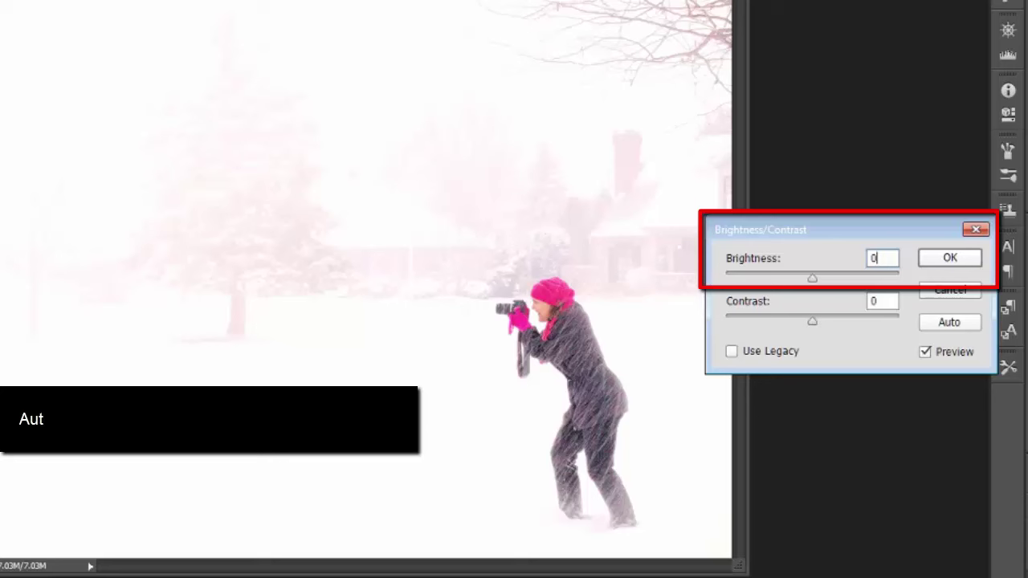
key("ctrl+a")
type("50")
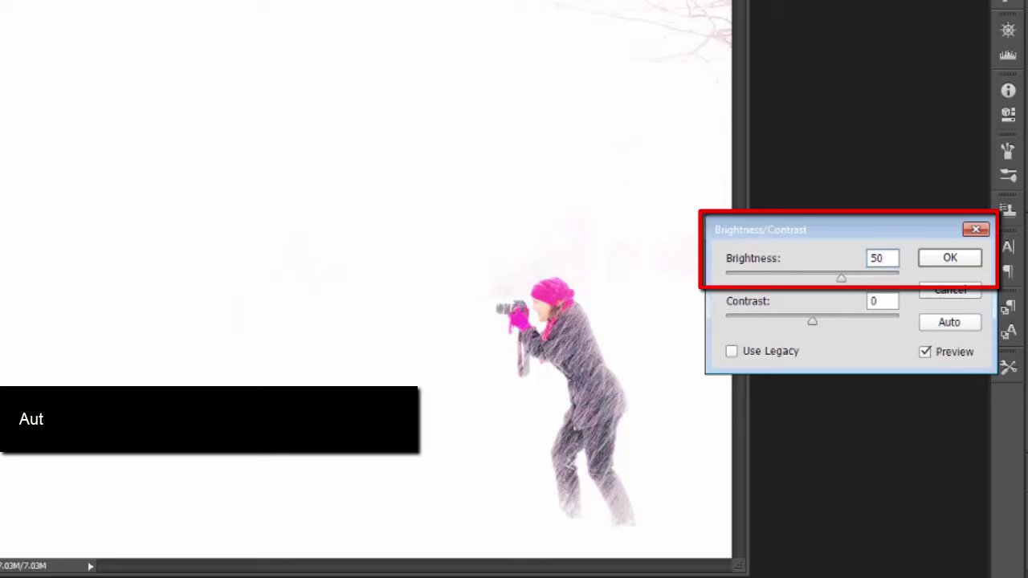
key("ctrl+a")
type("100")
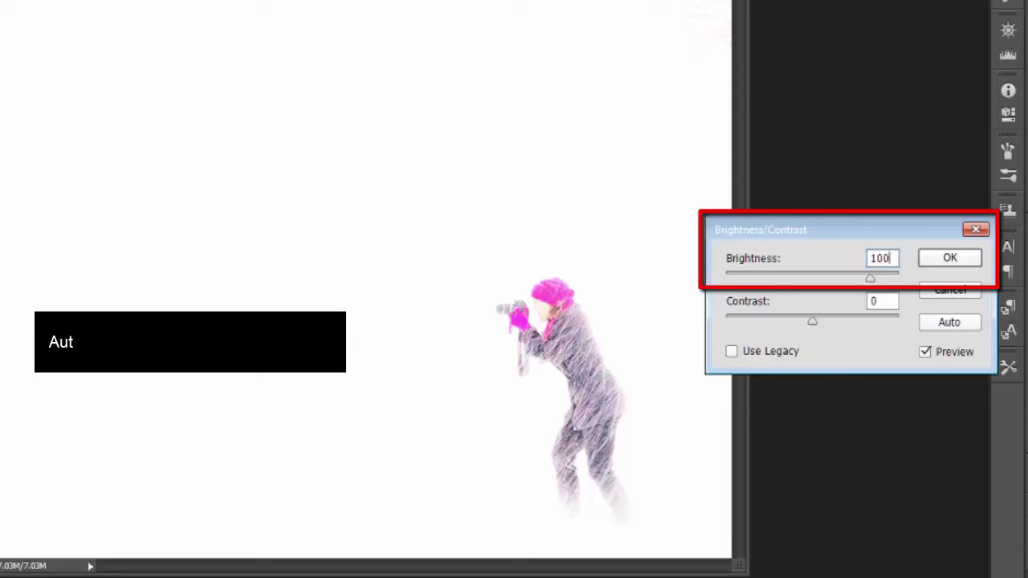
Step: Return Brightness to 0 and preview Contrast at -25, 50, then -50
key("ctrl+a")
type("0")
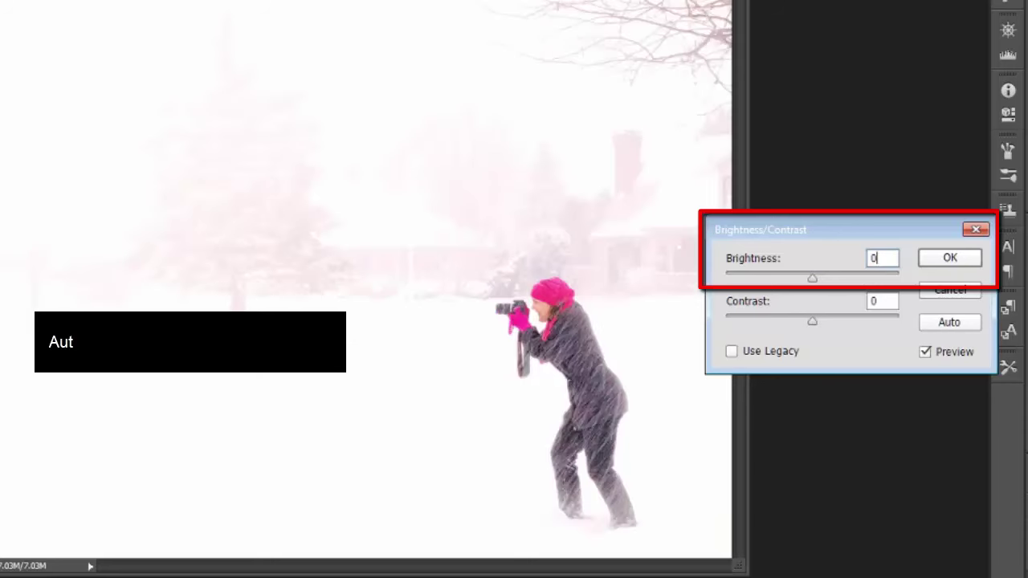
key("Tab")
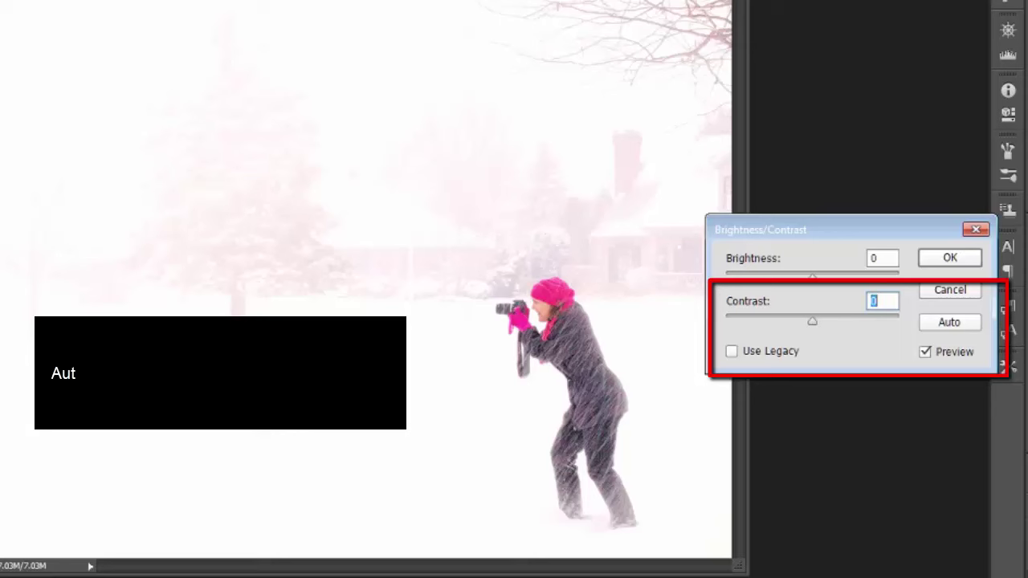
type("-25")
key("ctrl+a")
type("50")
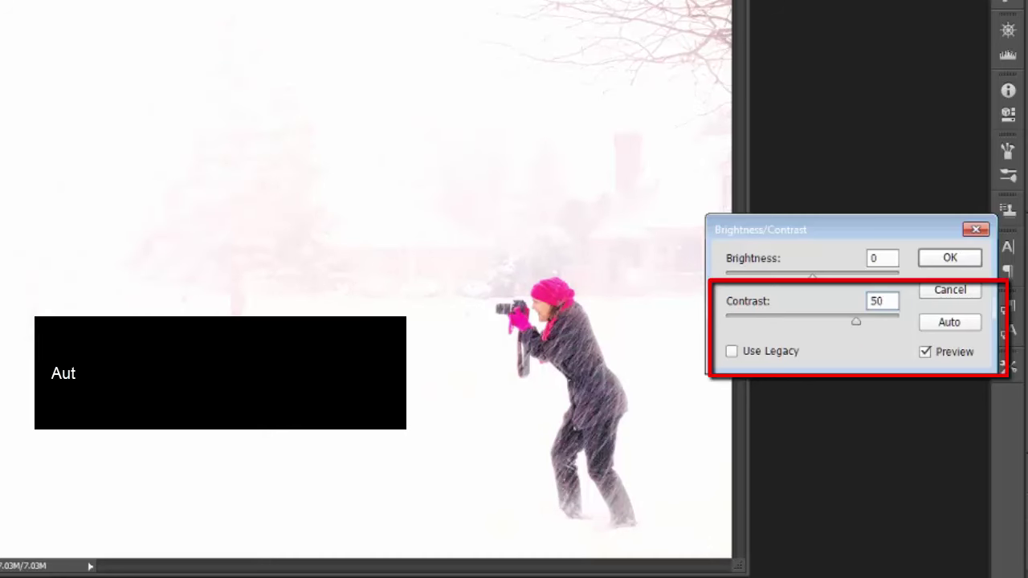
key("ctrl+a")
type("-50")
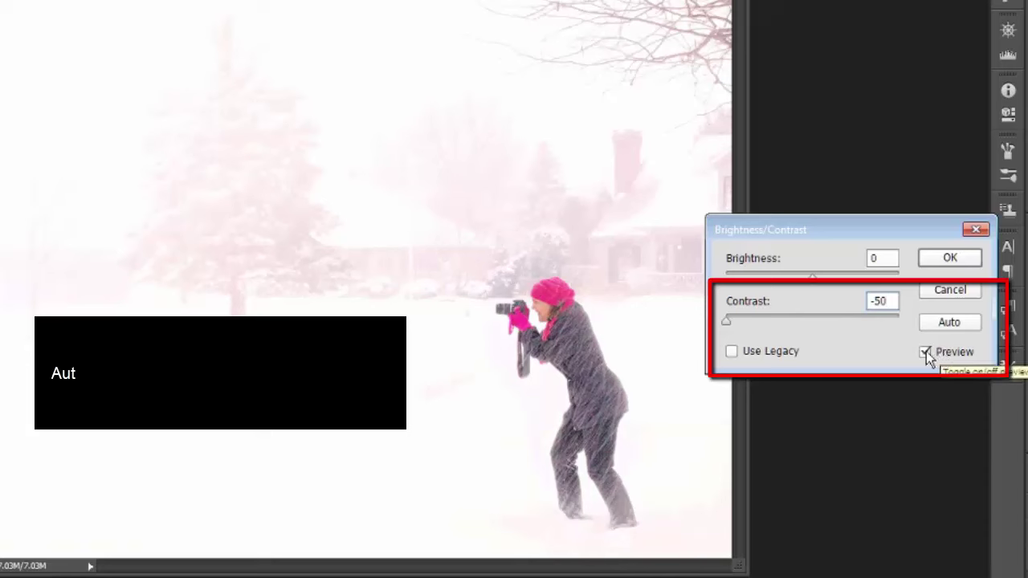
left_click(926, 351)
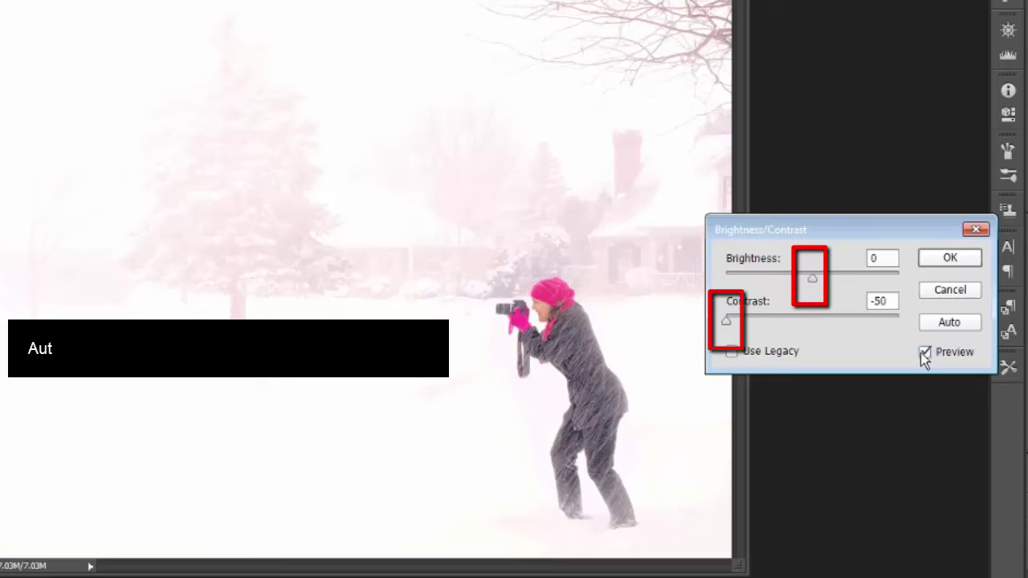
Step: Cancel the Brightness/Contrast dialog, discarding the contrast change
left_click(935, 288)
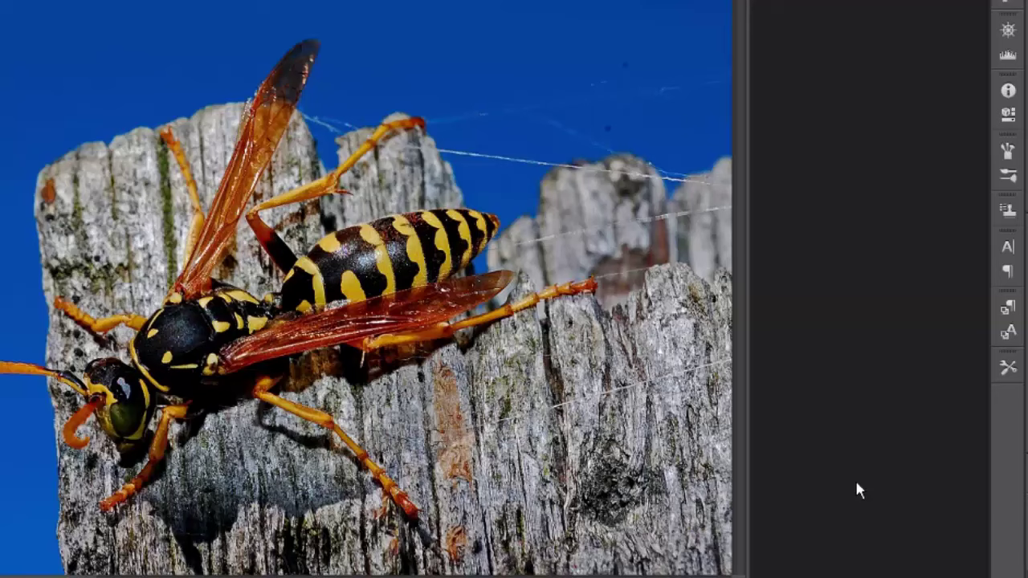
Step: Restore the wasp photo's orange-tinted original and open the Image menu's auto corrections
key("ctrl+shift+b")
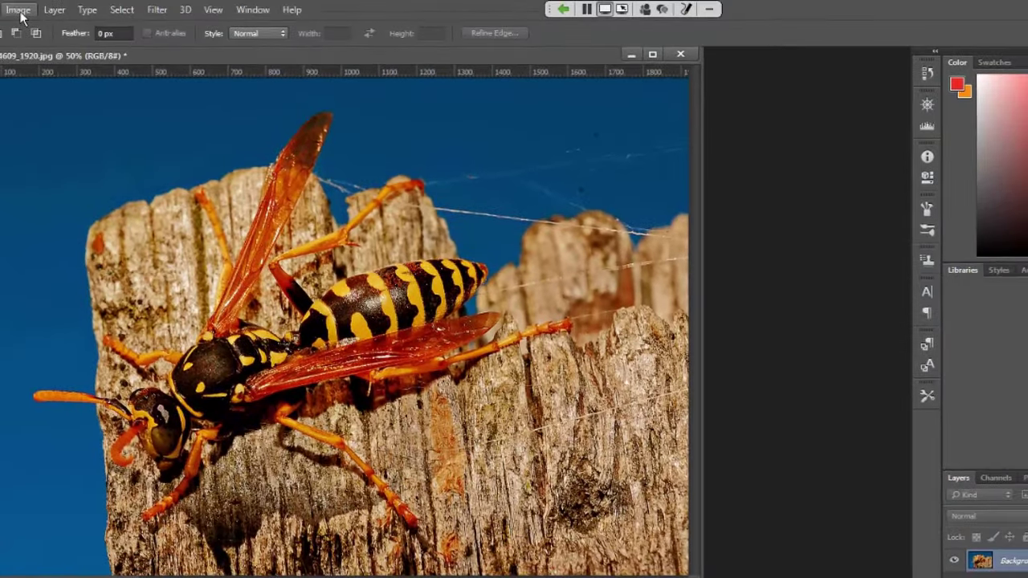
left_click(19, 9)
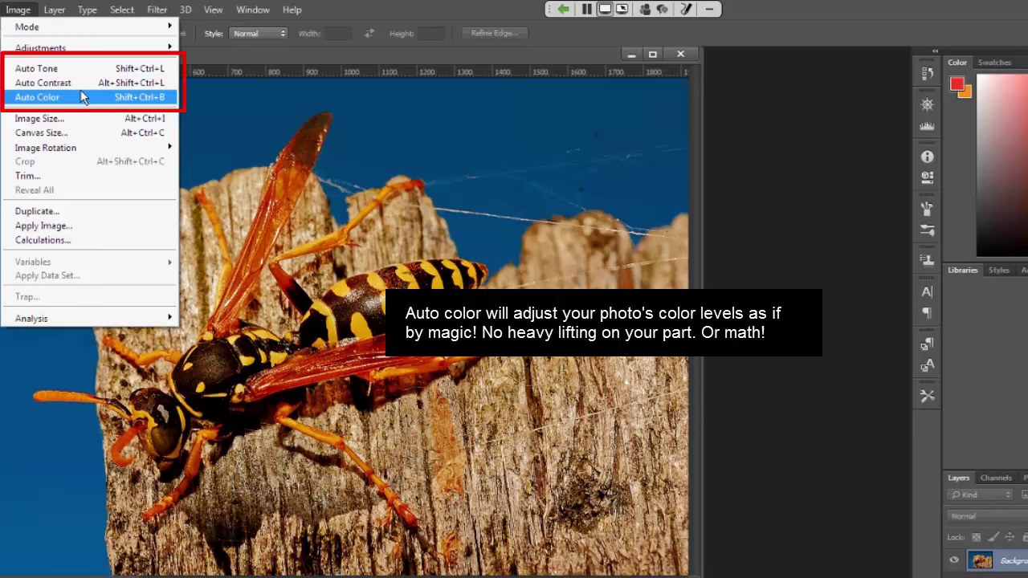
Step: Apply Image > Auto Color to the wasp photo
mouse_move(86, 50)
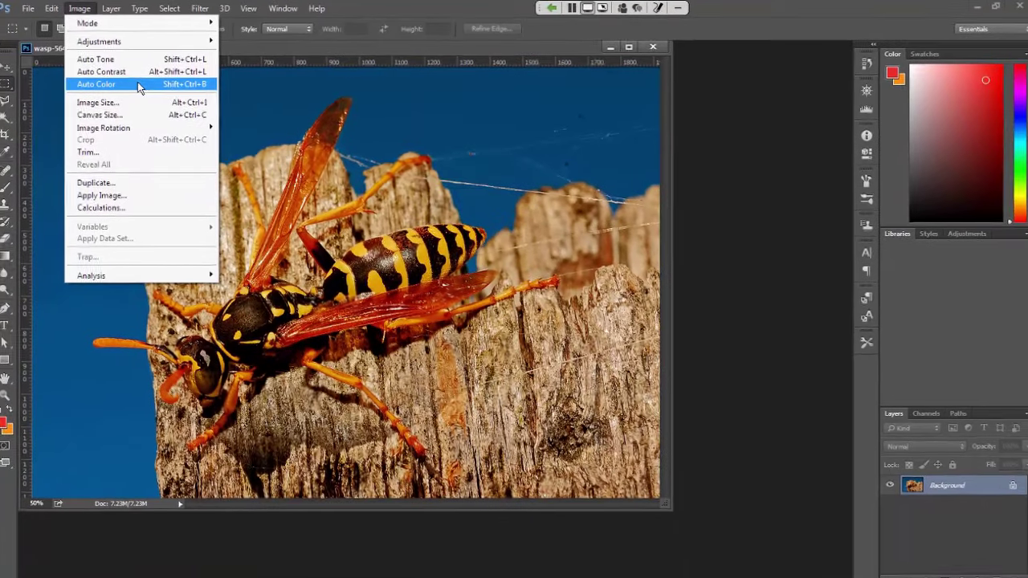
left_click(86, 98)
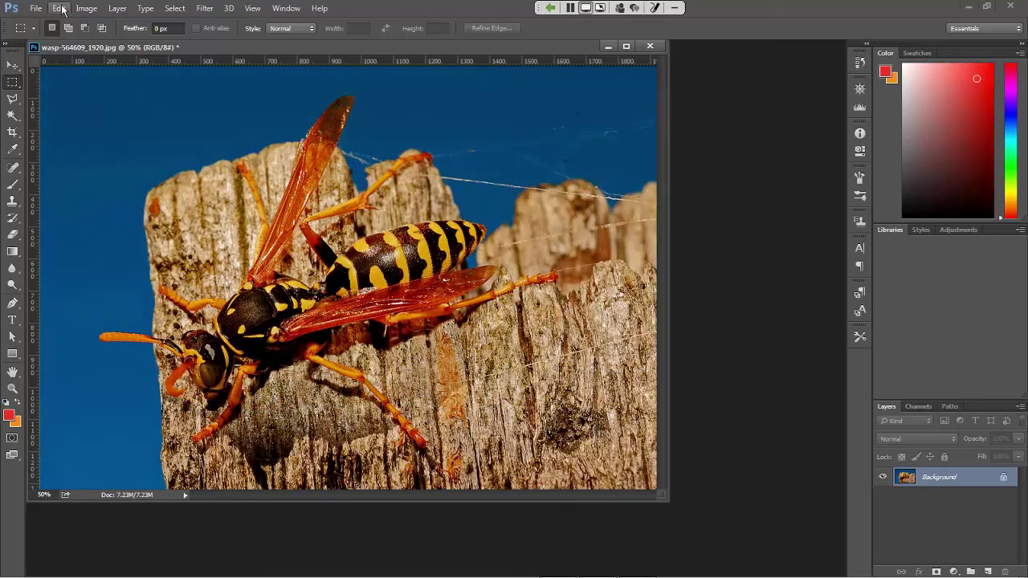
Step: Reopen the Image menu to try another auto correction on the wasp photo
left_click(86, 8)
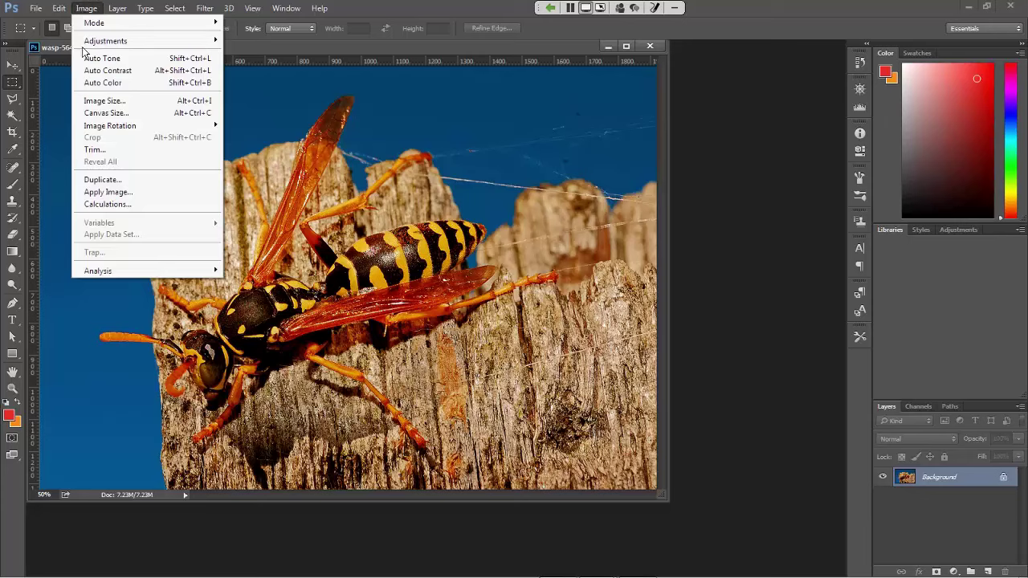